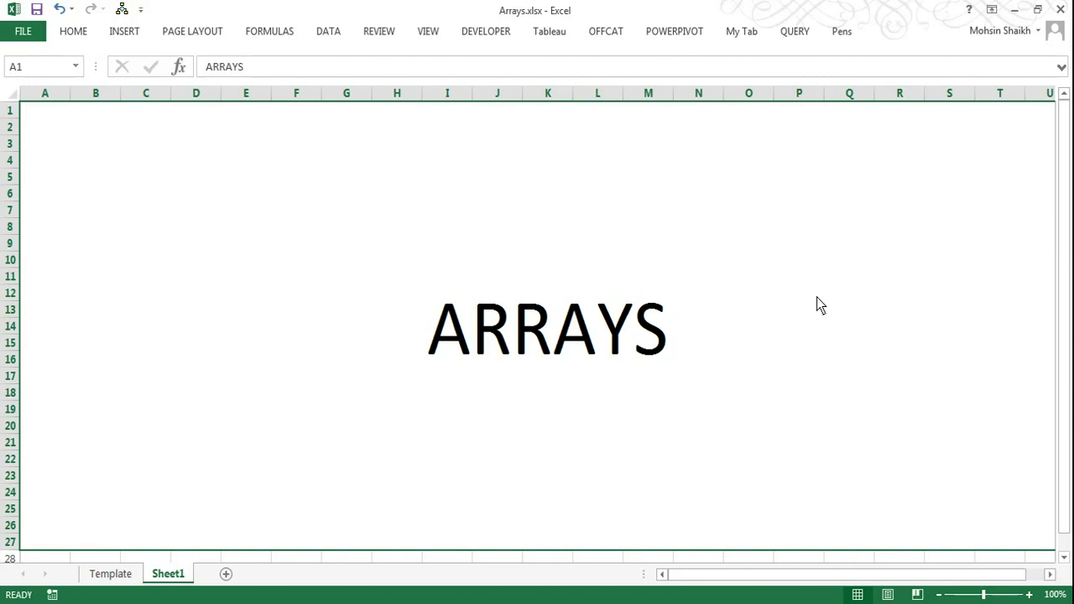
{"action": "left_click", "coordinate": [128, 574]}
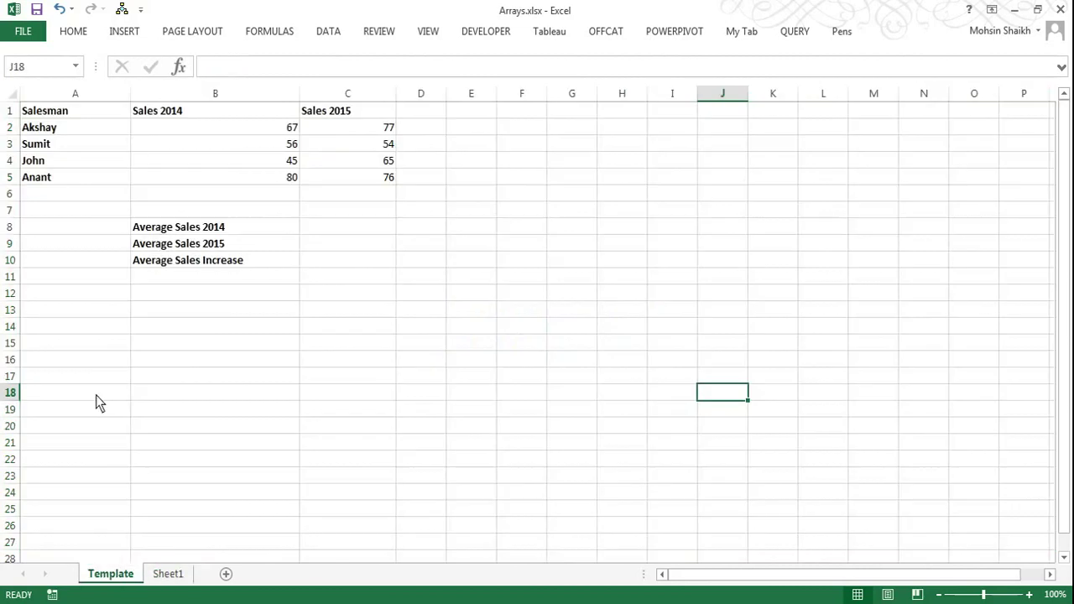
{"action": "left_click_drag", "start_coordinate": [83, 113], "coordinate": [81, 180]}
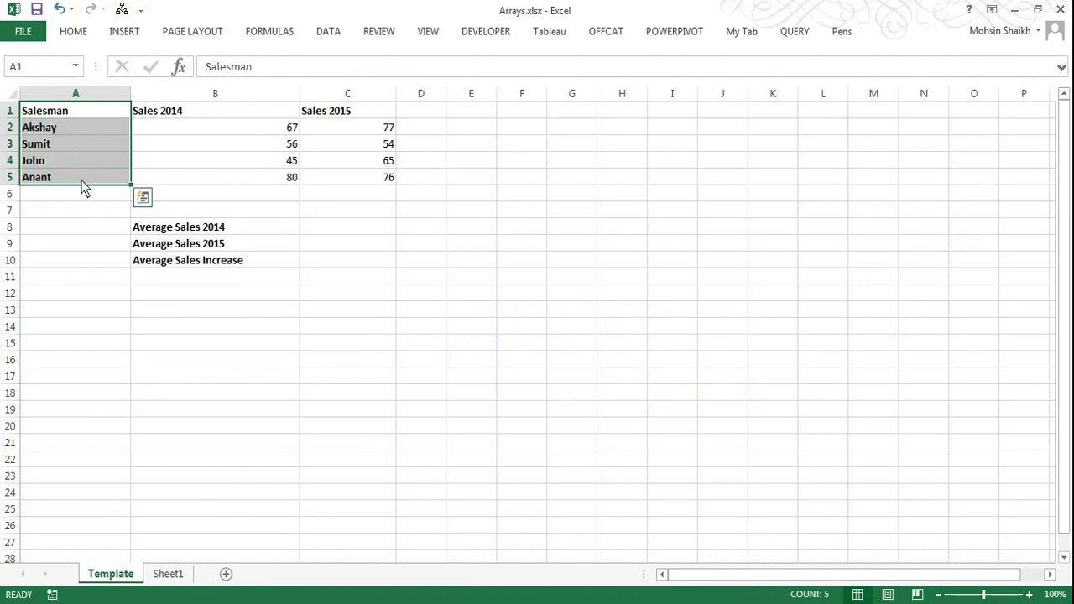
{"action": "left_click_drag", "start_coordinate": [206, 114], "coordinate": [336, 192]}
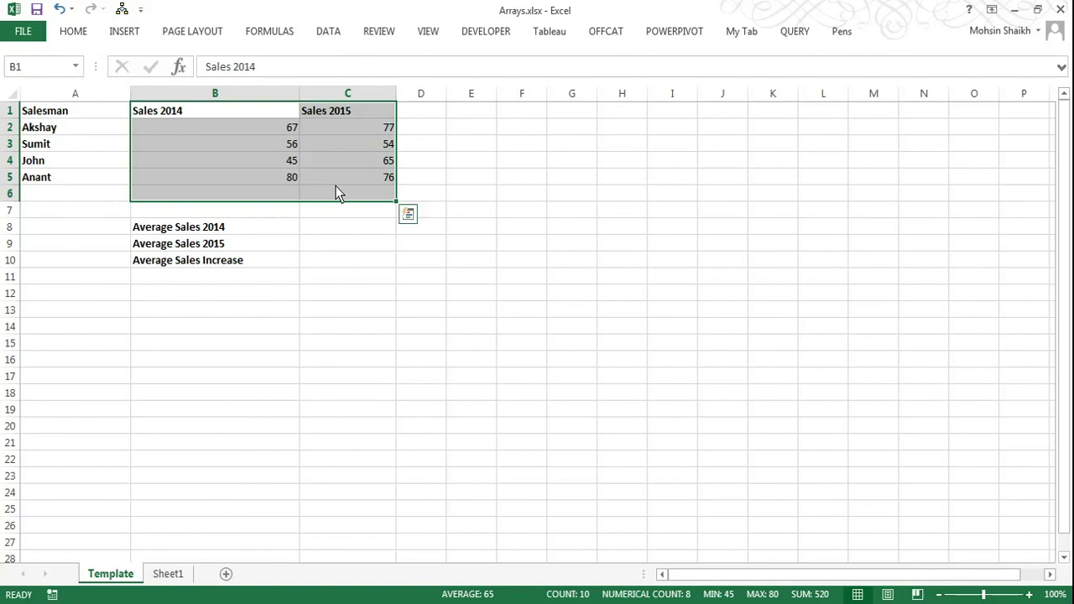
- Add the heading 'Increase in Sales' in cell D1
{"action": "left_click", "coordinate": [410, 117]}
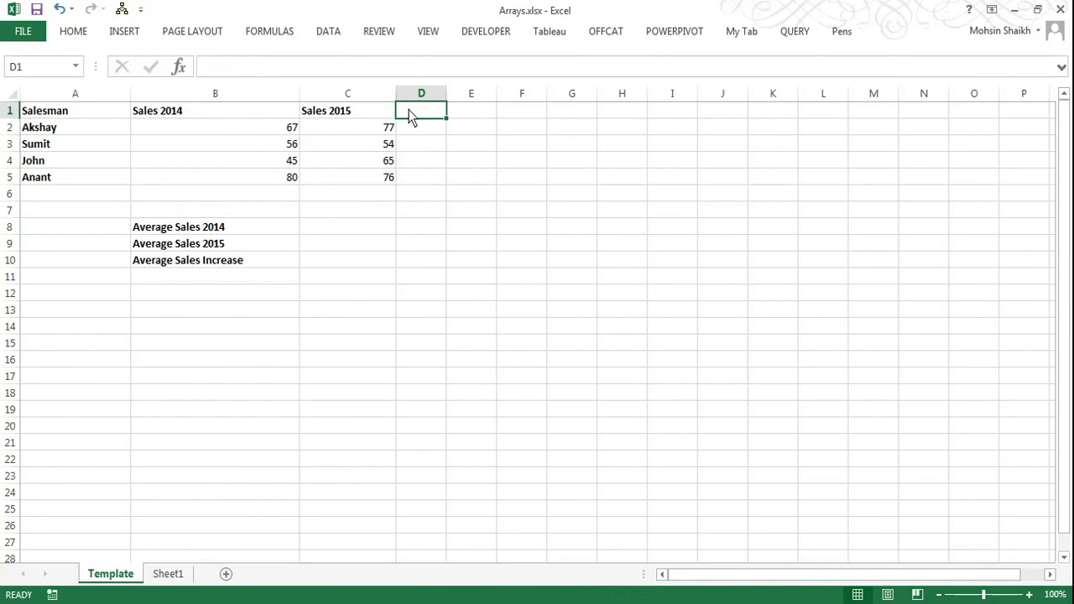
{"action": "type", "text": "Incr"}
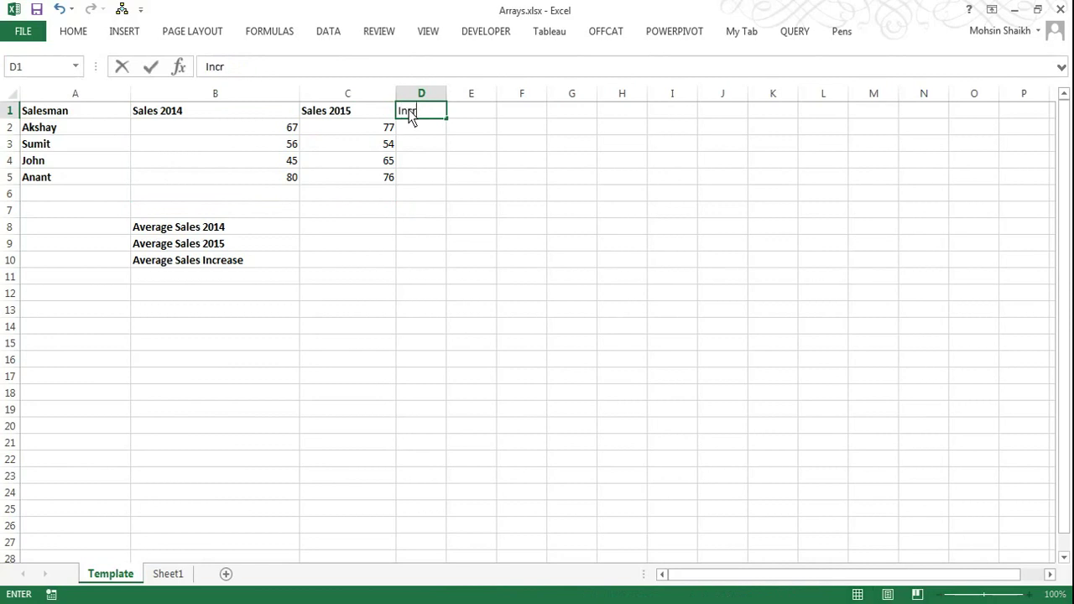
{"action": "type", "text": "ease in Sales"}
{"action": "key", "text": "Return"}
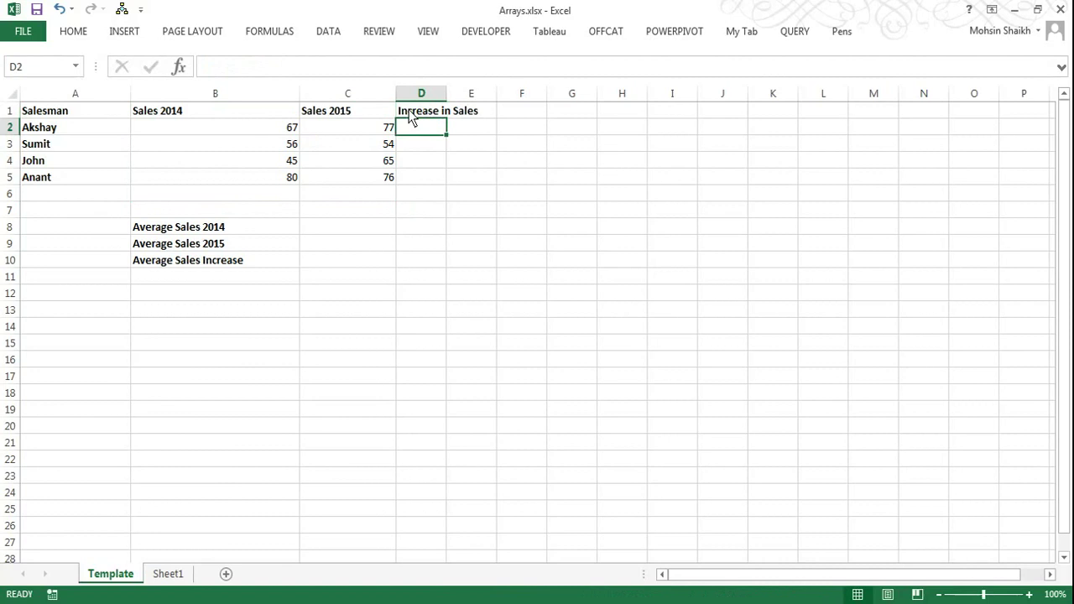
- Enter =C2-B2 in D2 to get the first sales increase, 10
{"action": "type", "text": "="}
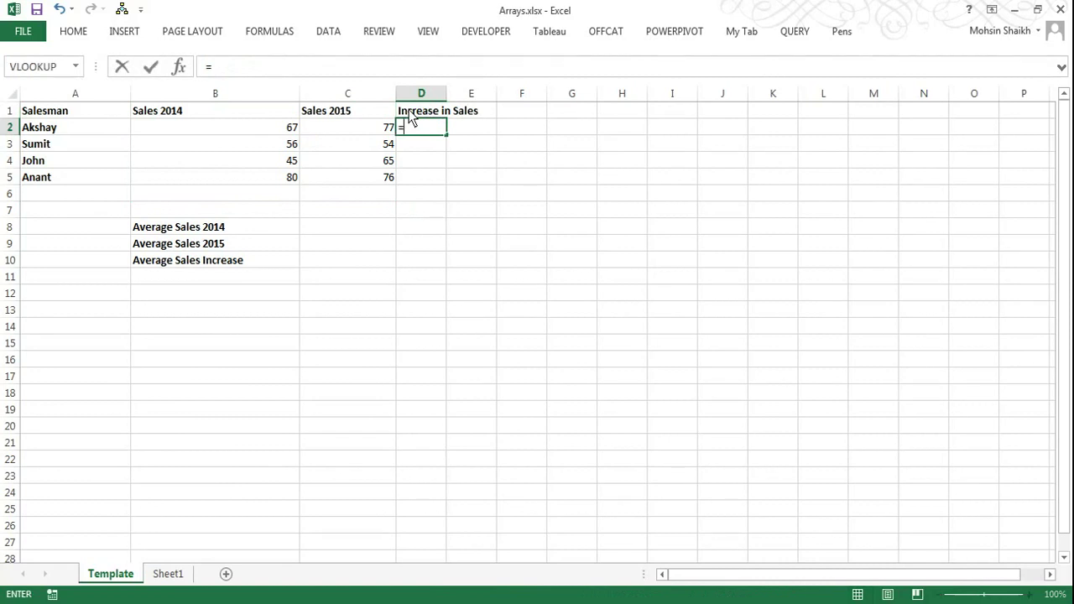
{"action": "left_click", "coordinate": [387, 132]}
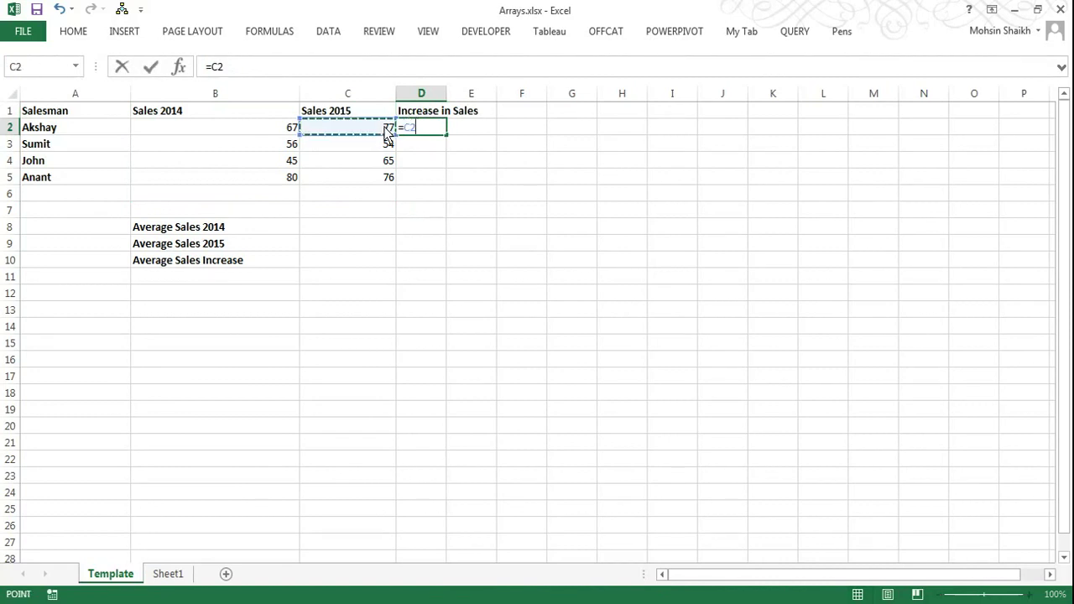
{"action": "type", "text": "-"}
{"action": "left_click", "coordinate": [277, 133]}
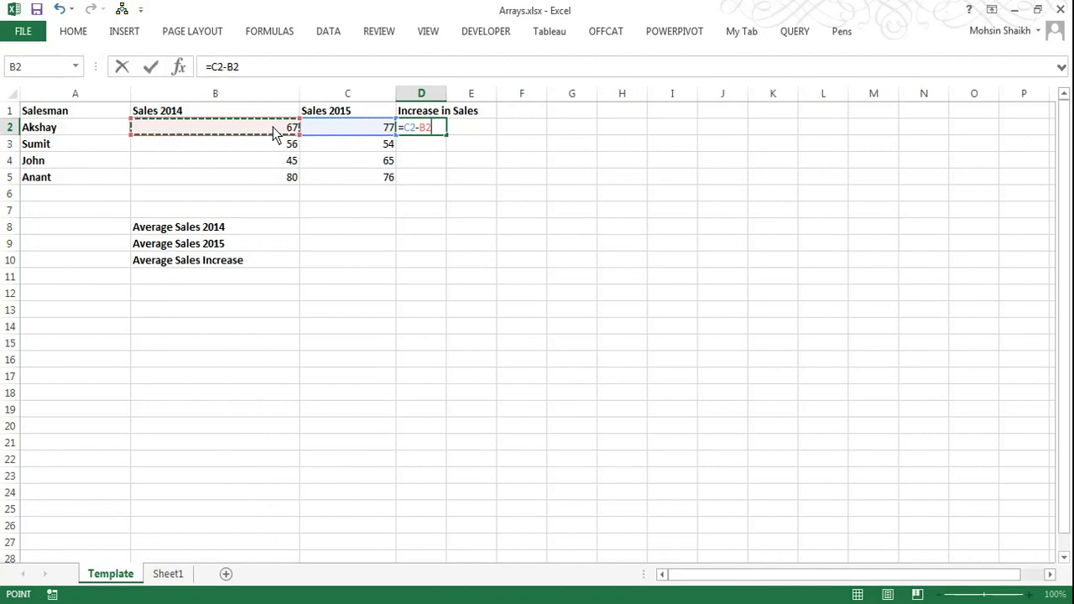
{"action": "key", "text": "Return"}
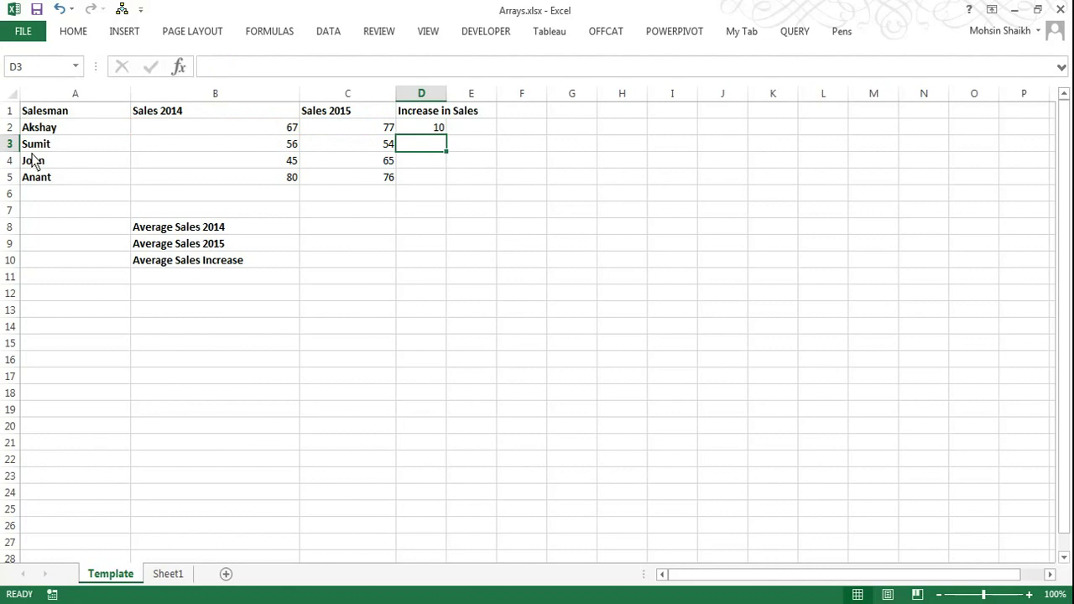
{"action": "left_click", "coordinate": [428, 133]}
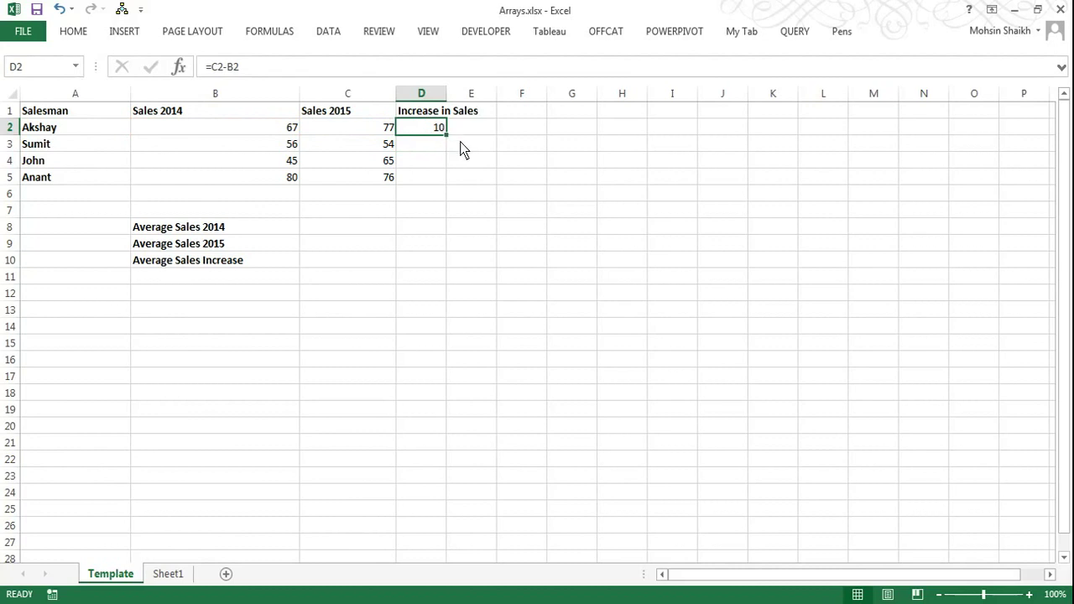
- Fill the increase formula down to D5 and put =AVERAGE(D2:D5) in D6, giving 6
{"action": "left_click_drag", "start_coordinate": [447, 134], "coordinate": [450, 193]}
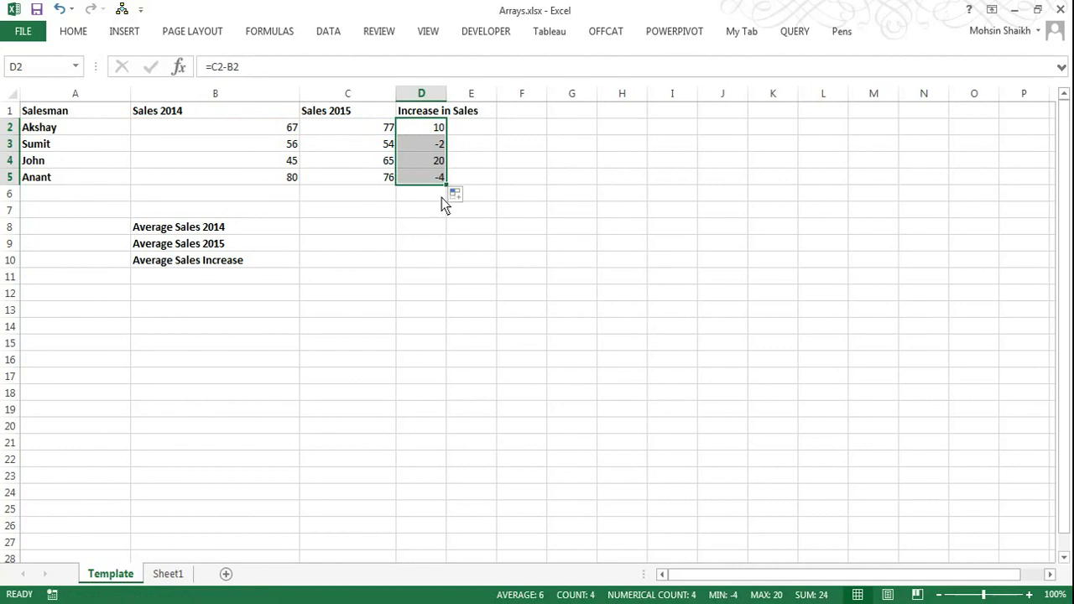
{"action": "left_click", "coordinate": [436, 199]}
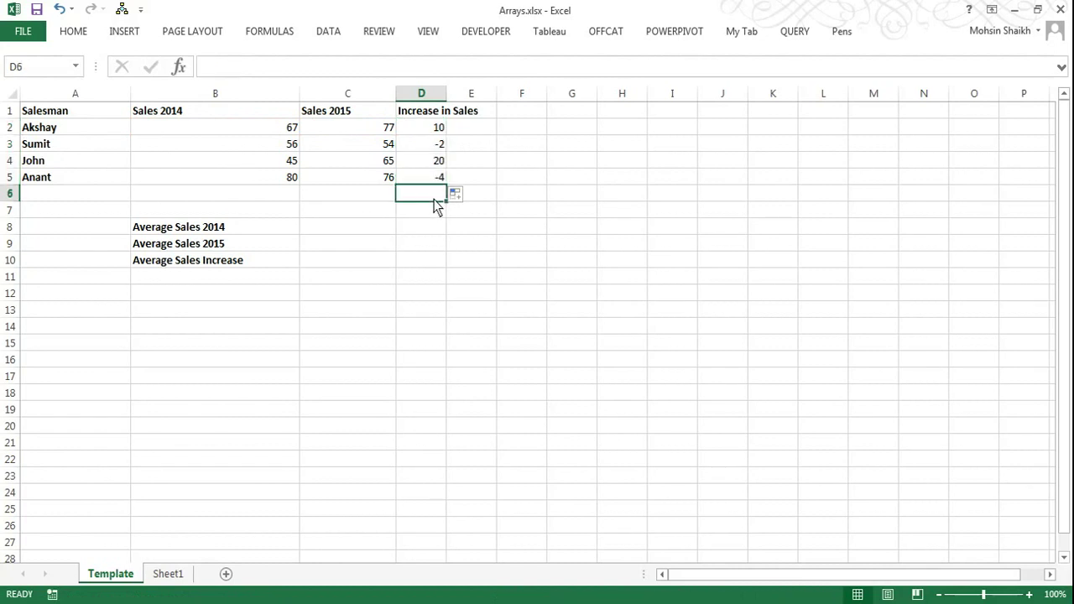
{"action": "type", "text": "="}
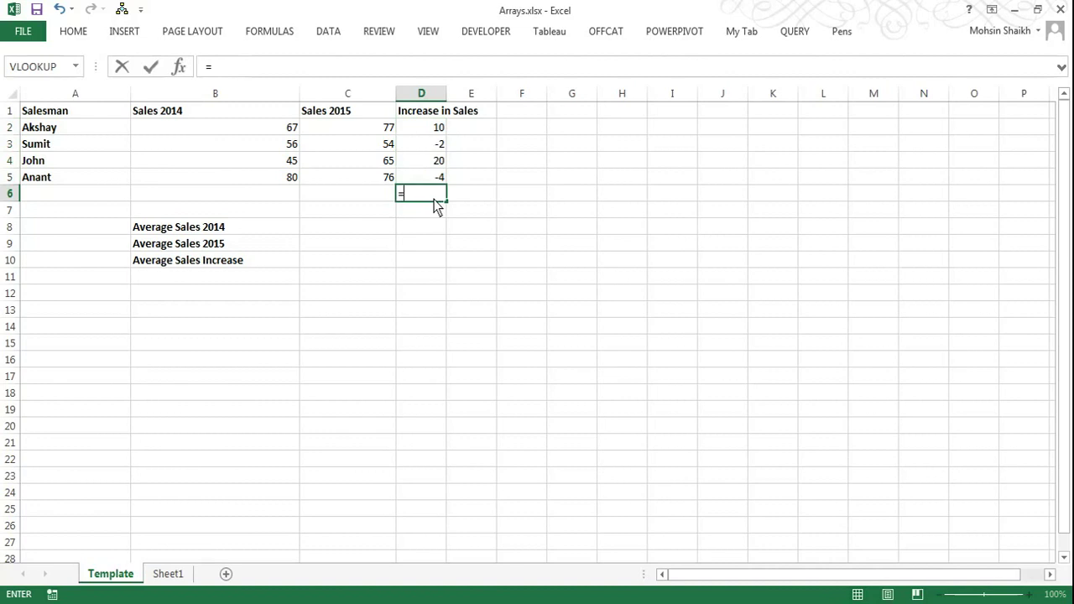
{"action": "type", "text": "average("}
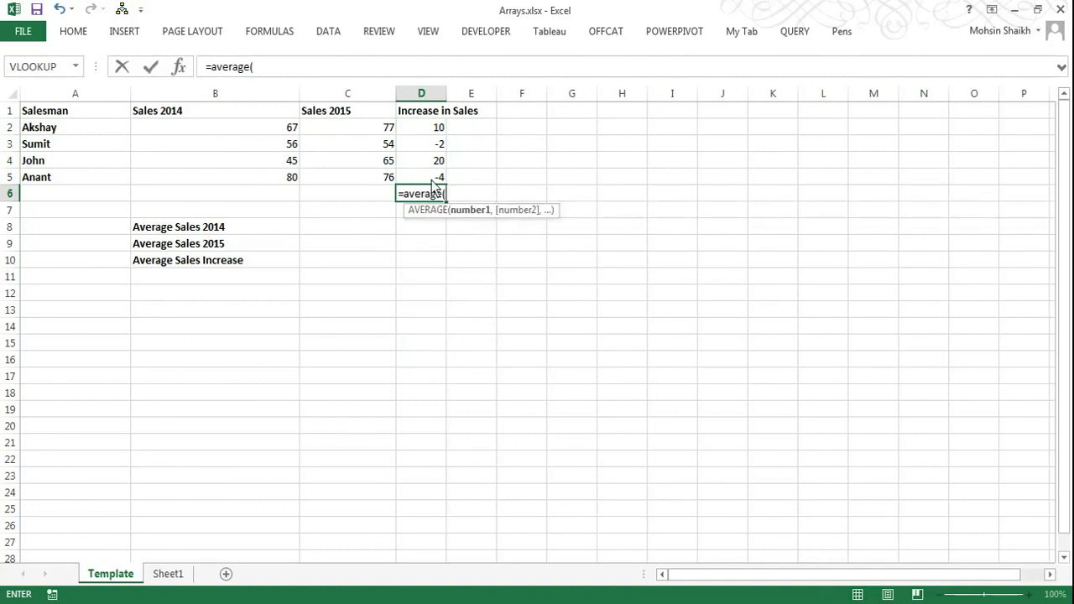
{"action": "left_click_drag", "start_coordinate": [436, 179], "coordinate": [435, 134]}
{"action": "type", "text": ")"}
{"action": "key", "text": "Return"}
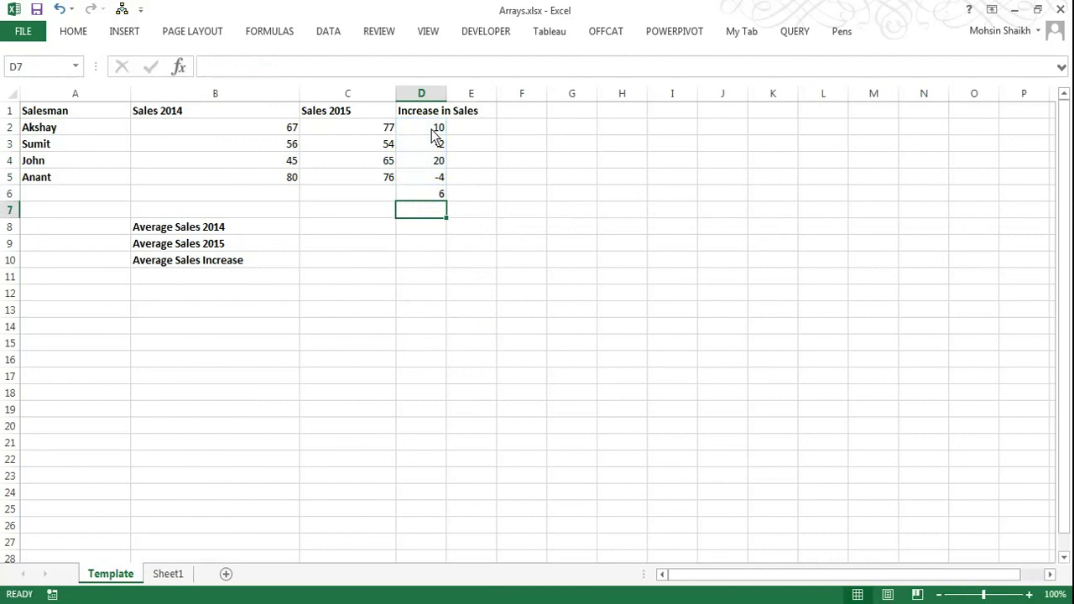
{"action": "left_click", "coordinate": [438, 196]}
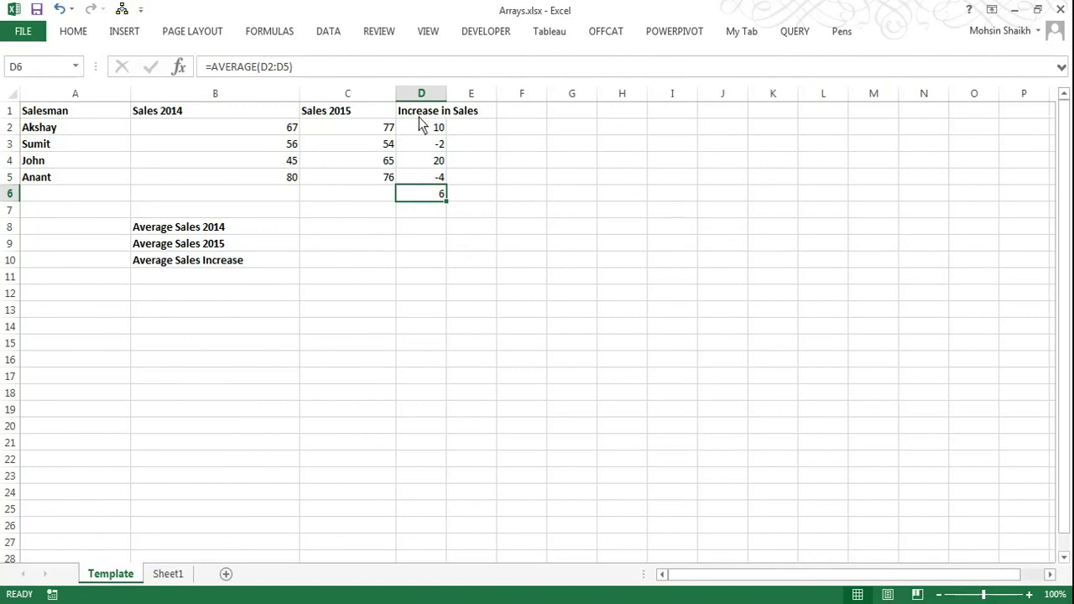
- Delete the Increase in Sales column D
{"action": "left_click", "coordinate": [421, 93]}
{"action": "right_click", "coordinate": [422, 93]}
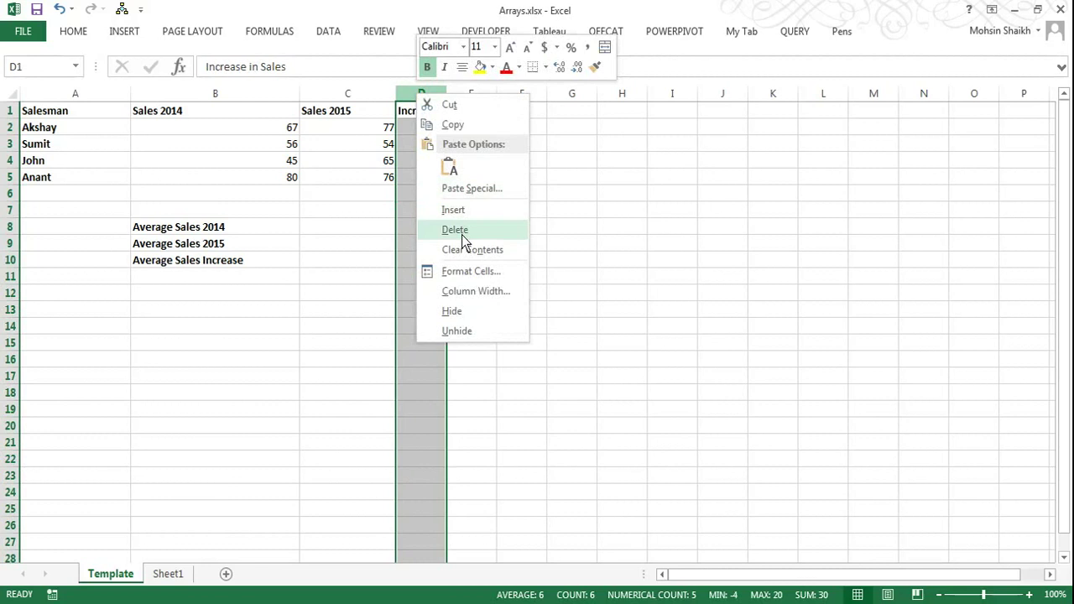
{"action": "left_click", "coordinate": [462, 240]}
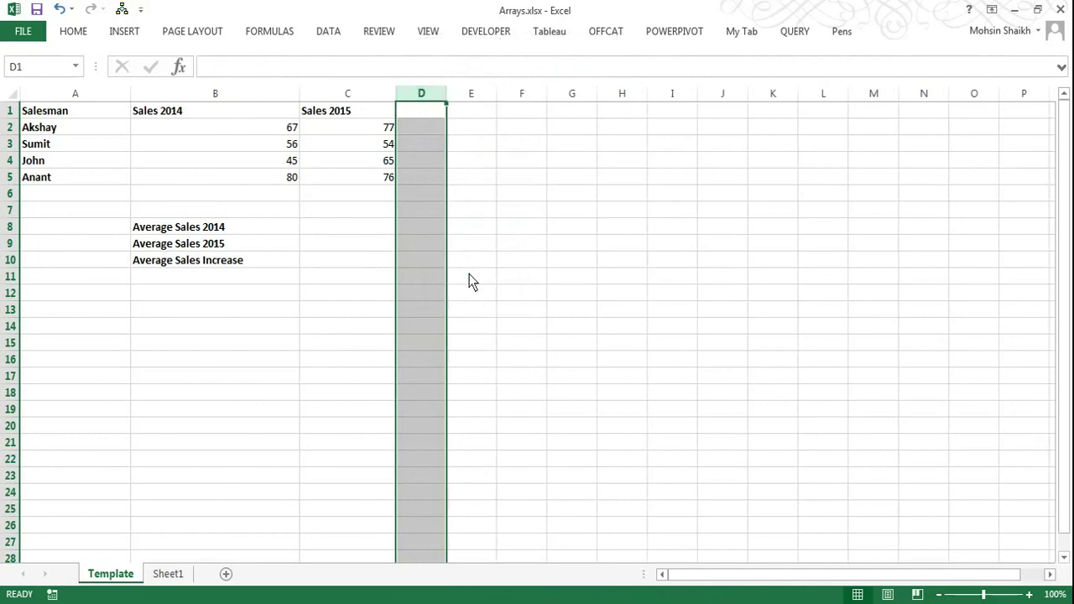
{"action": "left_click", "coordinate": [469, 276]}
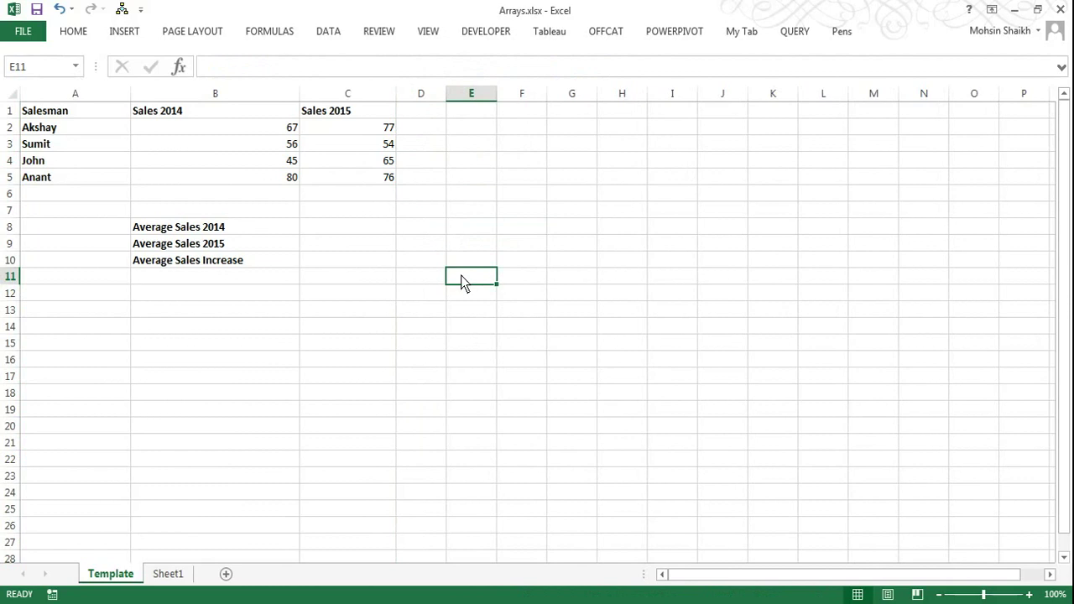
- Type =average(C2:C5-B2:B5) into cell C10
{"action": "left_click", "coordinate": [328, 261]}
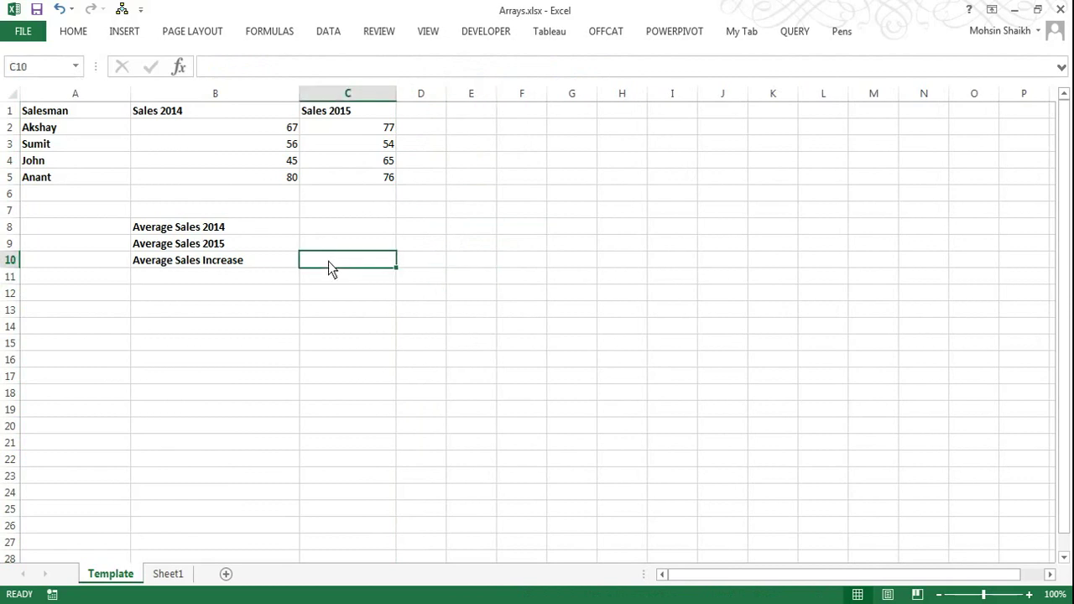
{"action": "type", "text": "=a"}
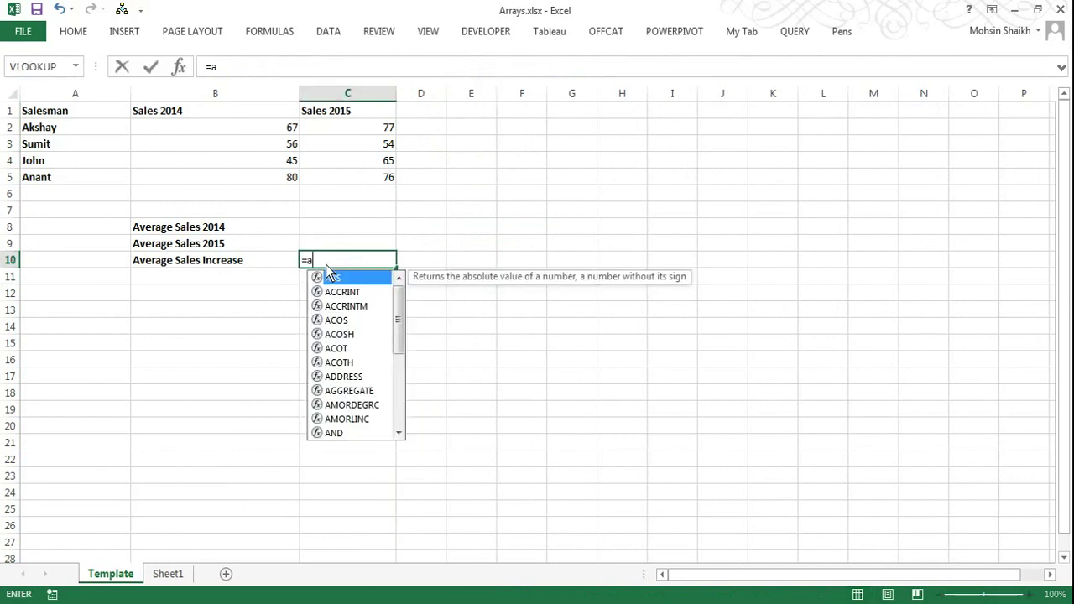
{"action": "type", "text": "verage"}
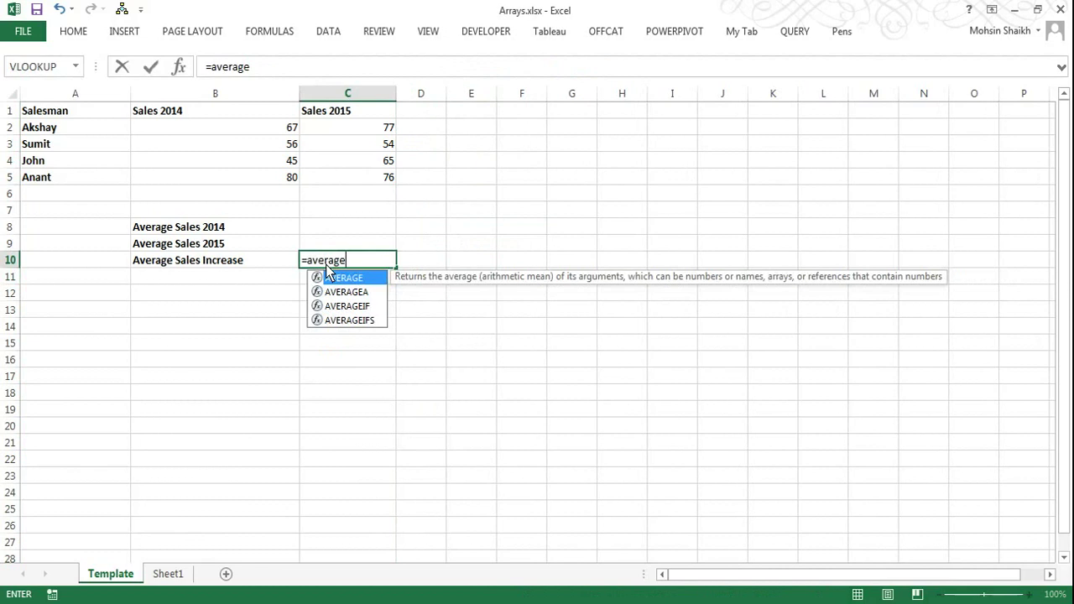
{"action": "type", "text": "("}
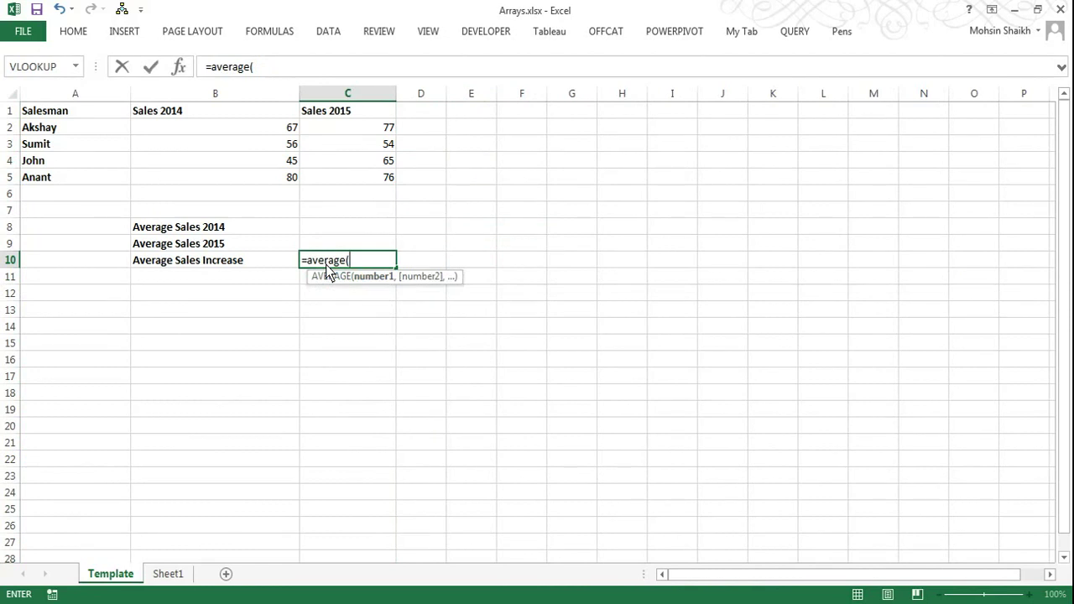
{"action": "left_click", "coordinate": [351, 126]}
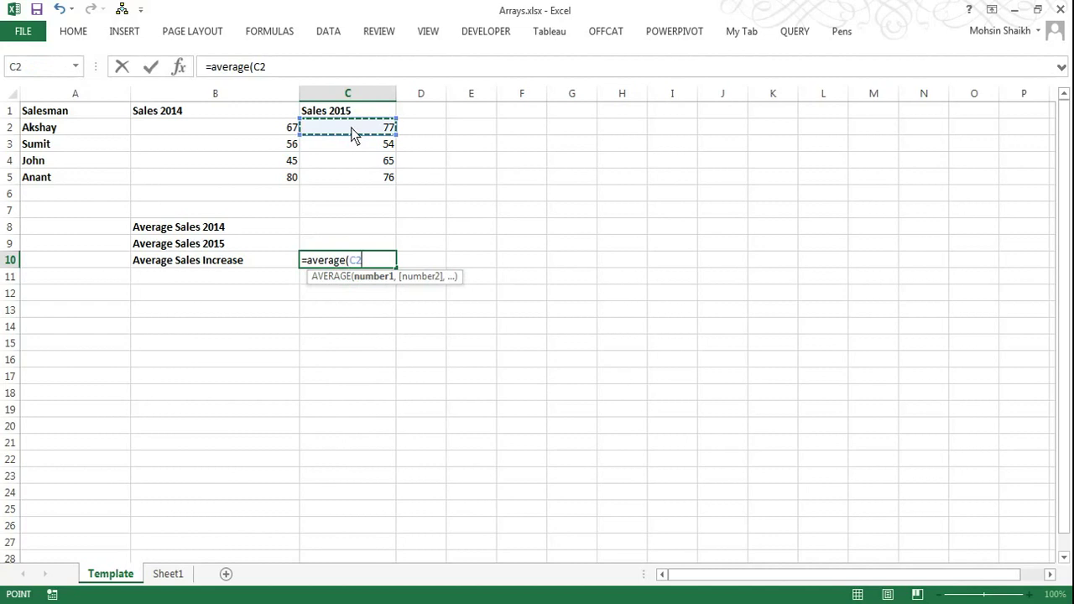
{"action": "left_click_drag", "start_coordinate": [351, 128], "coordinate": [352, 172]}
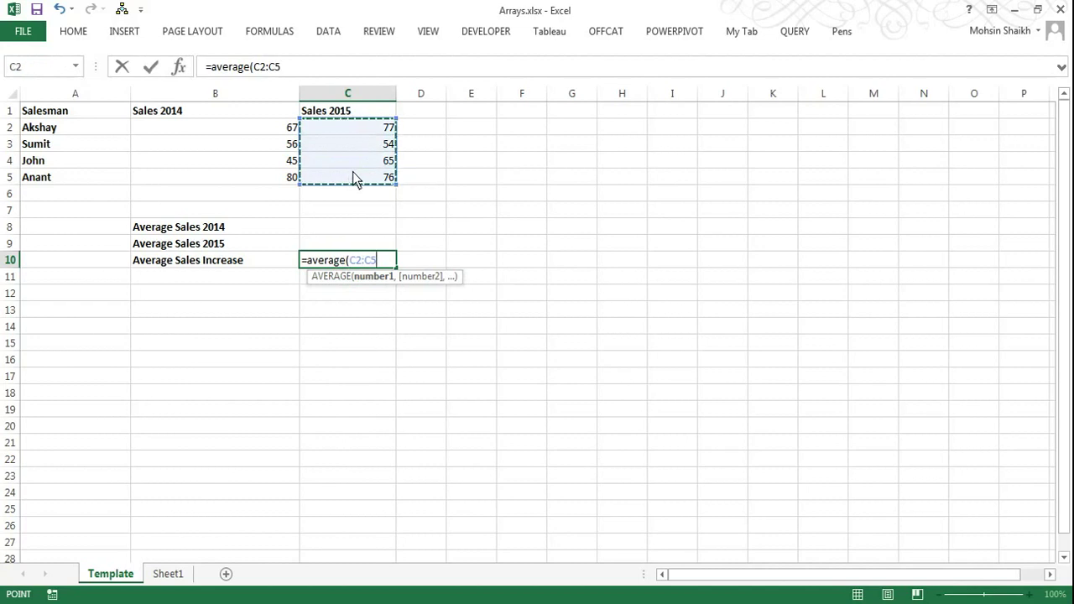
{"action": "type", "text": "-"}
{"action": "left_click", "coordinate": [271, 137]}
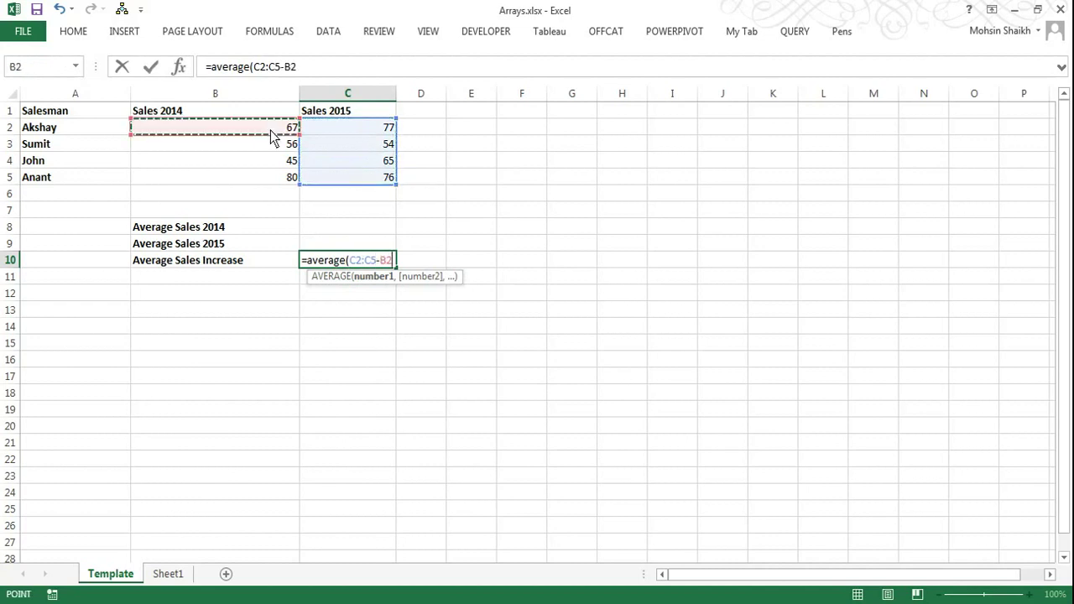
{"action": "left_click_drag", "start_coordinate": [271, 136], "coordinate": [268, 187]}
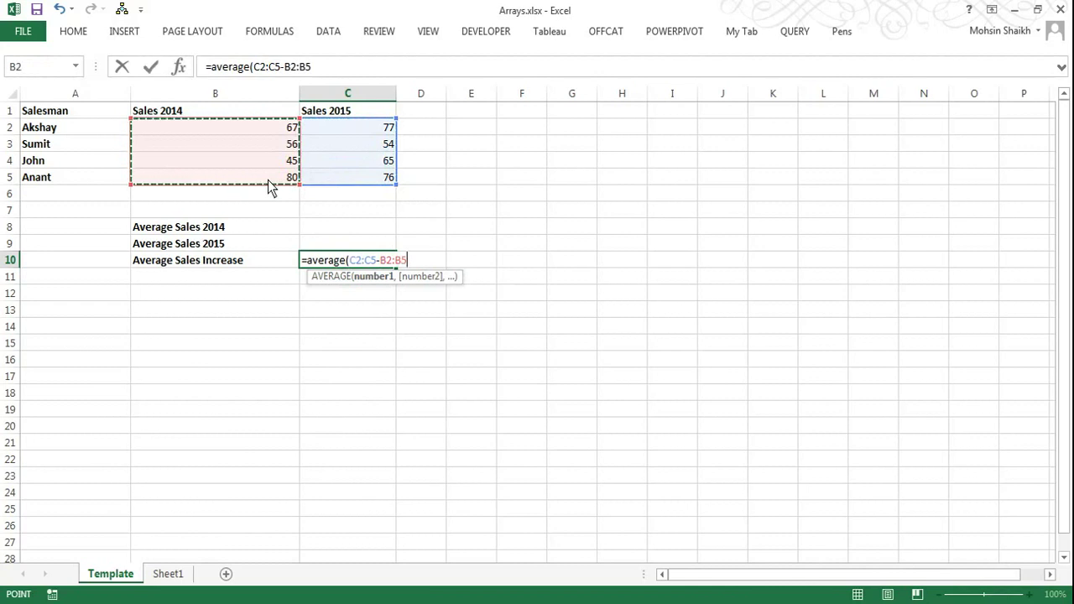
{"action": "type", "text": ")"}
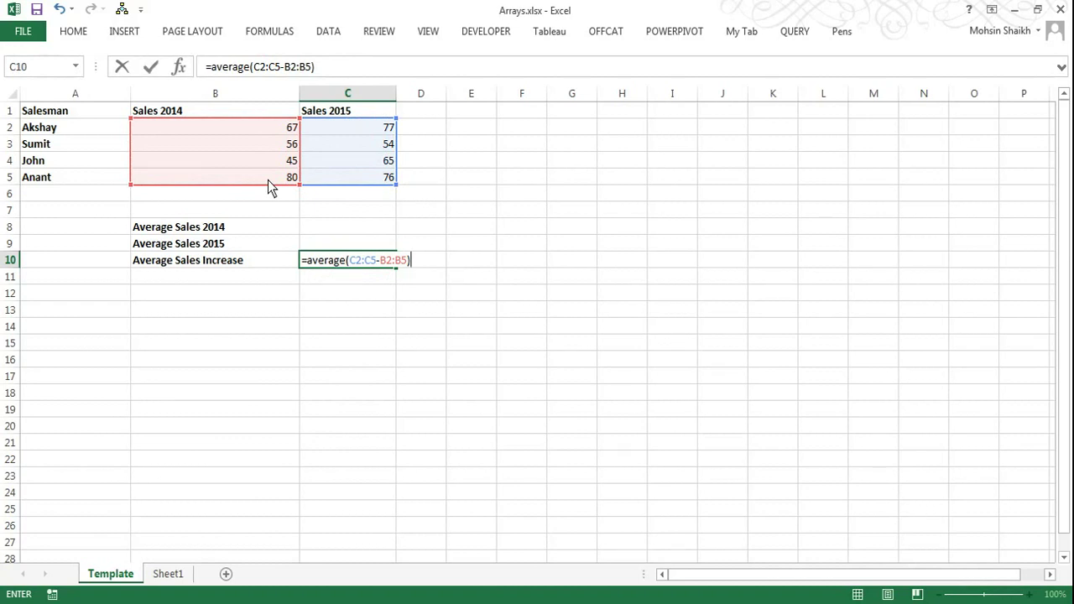
{"action": "key", "text": "Return"}
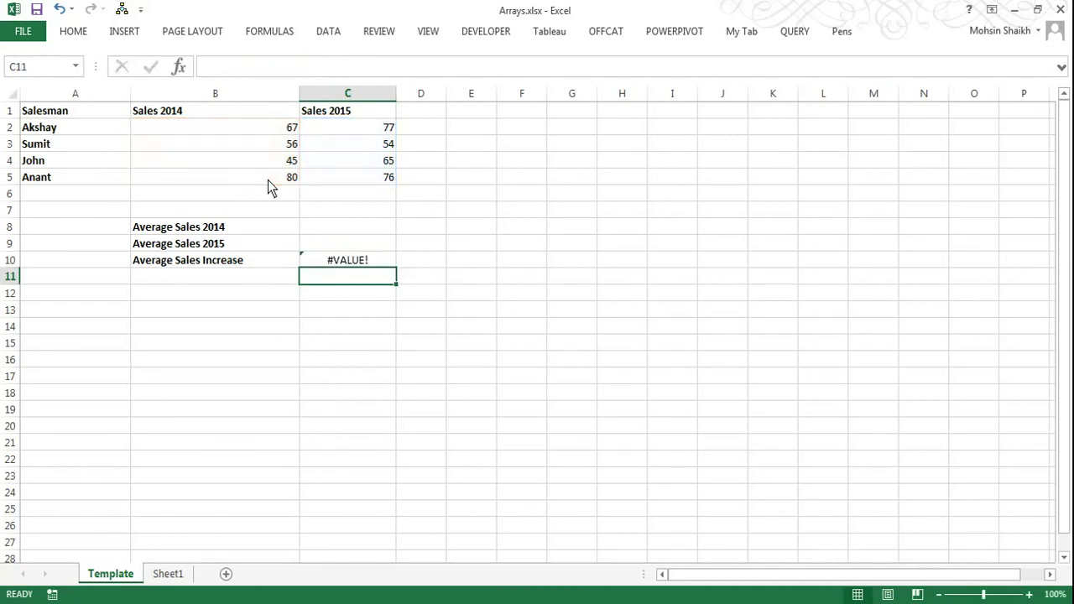
{"action": "left_click", "coordinate": [334, 265]}
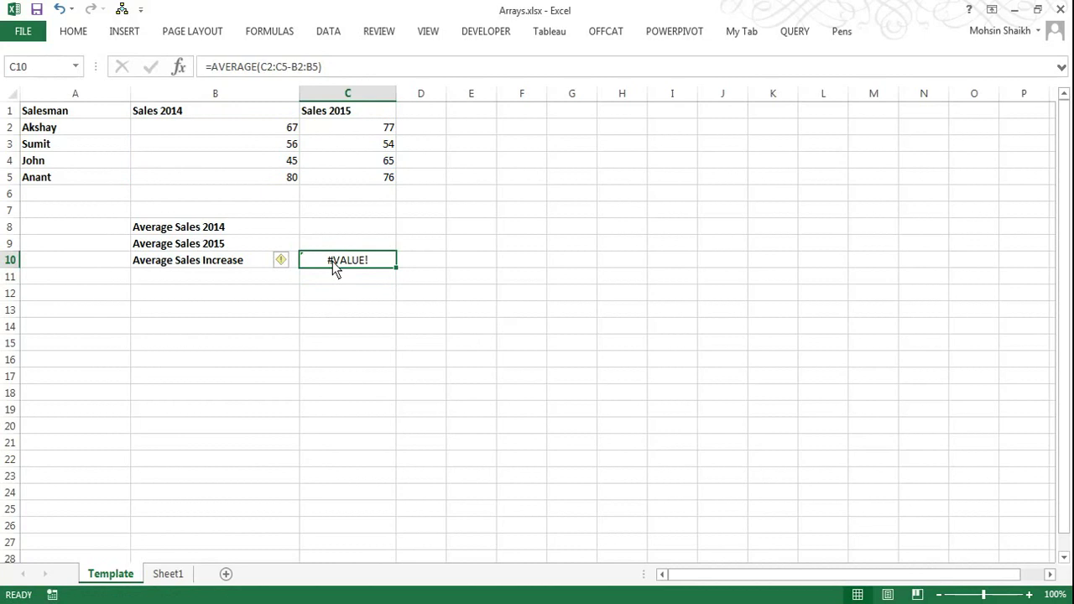
- Enter the C10 formula as array formula {=AVERAGE(C2:C5-B2:B5)} with Ctrl+Shift+Enter
{"action": "left_click", "coordinate": [213, 72]}
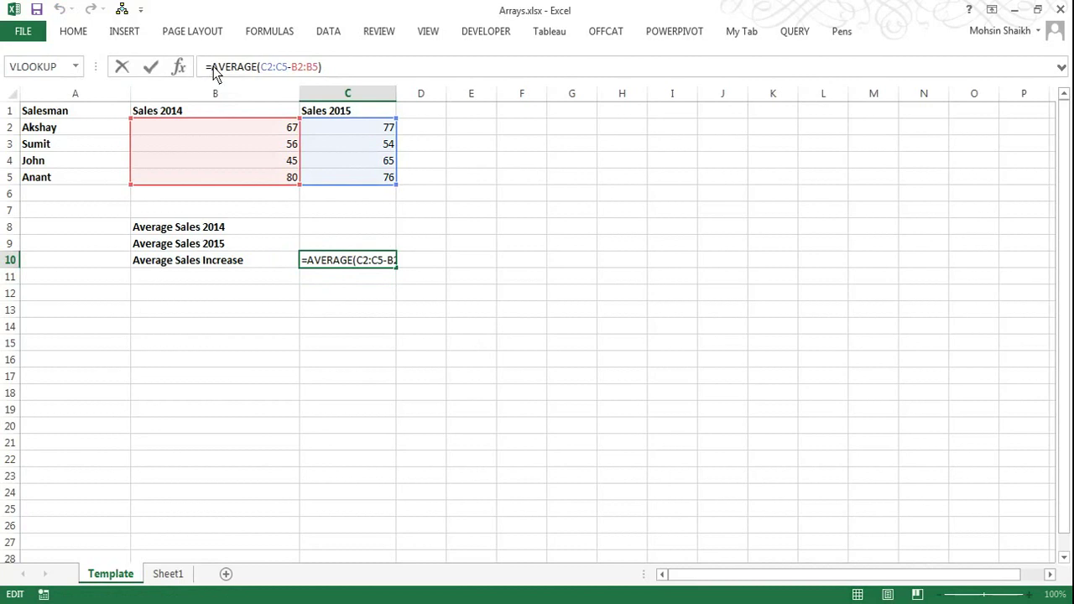
{"action": "key", "text": "ctrl+shift+Return"}
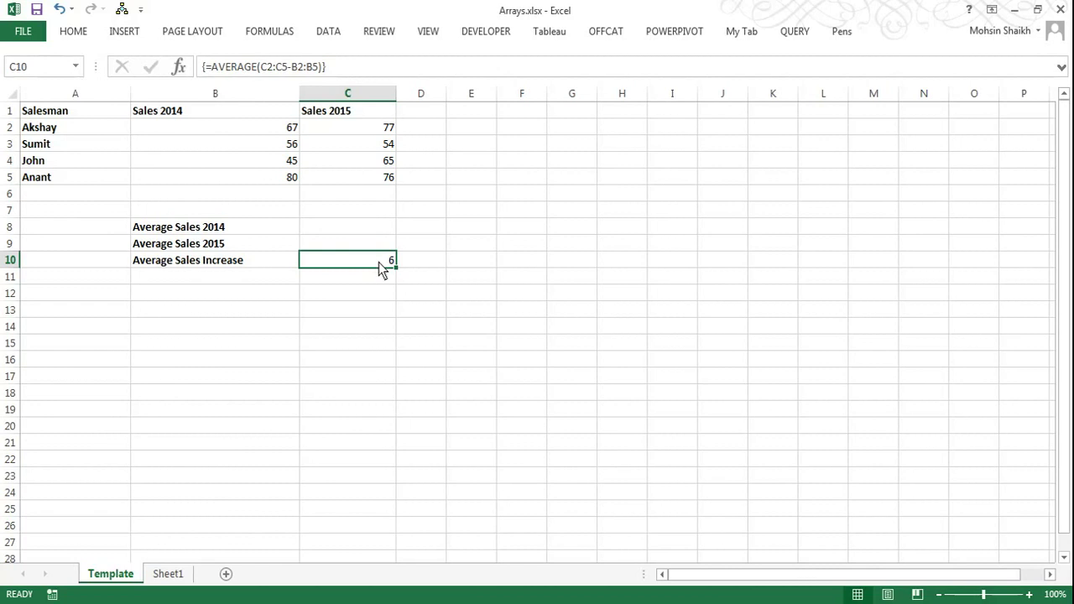
{"action": "double_click", "coordinate": [379, 262]}
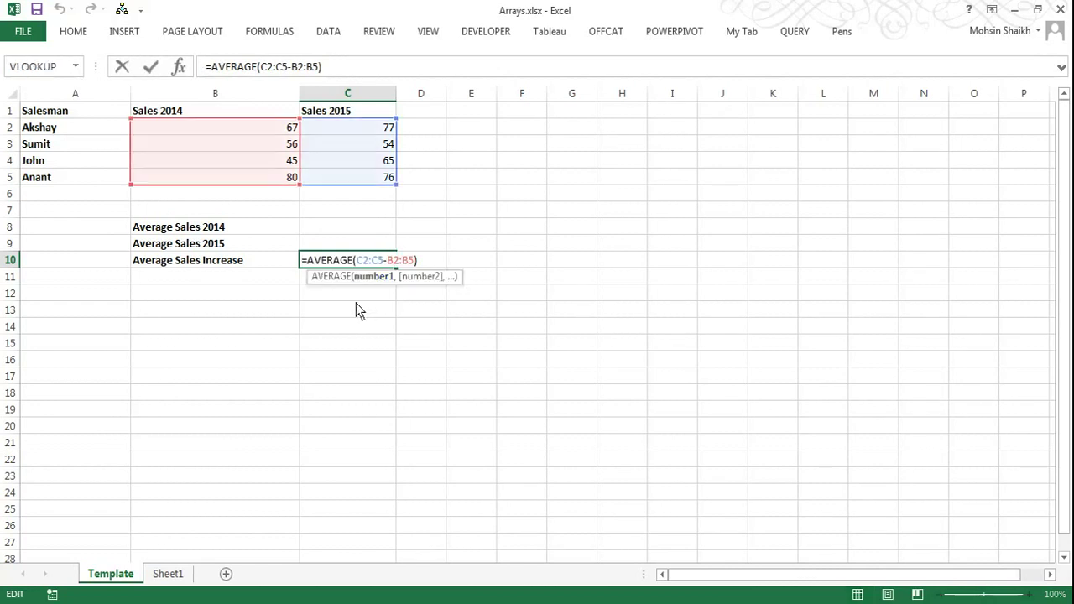